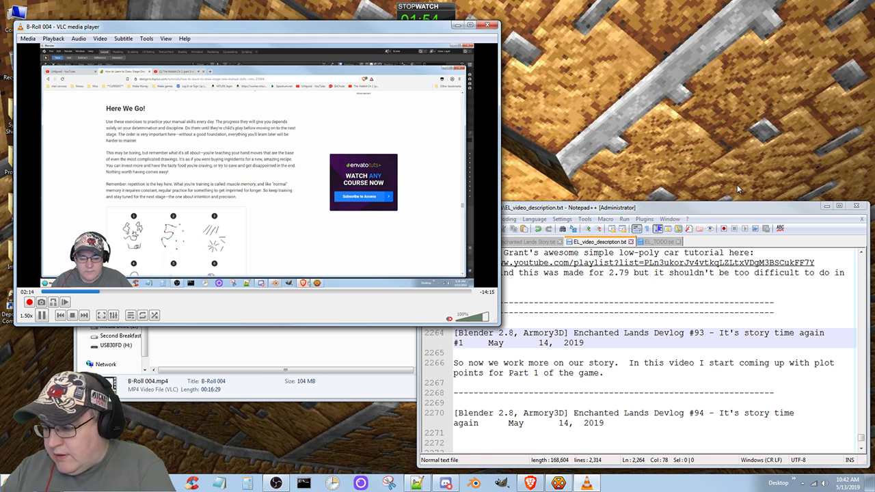
- Raise the B-Roll 004 playback volume to 105% and move the player window slightly lower on the desktop
key("ctrl+Up")
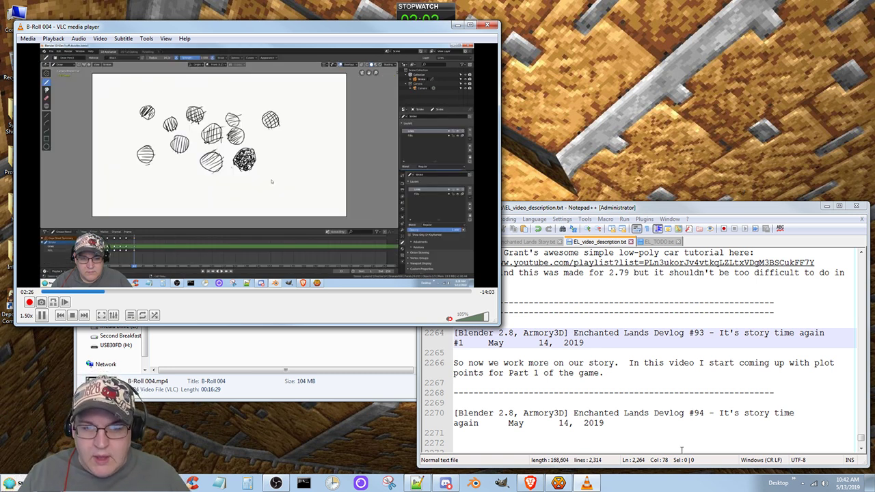
left_click(670, 213)
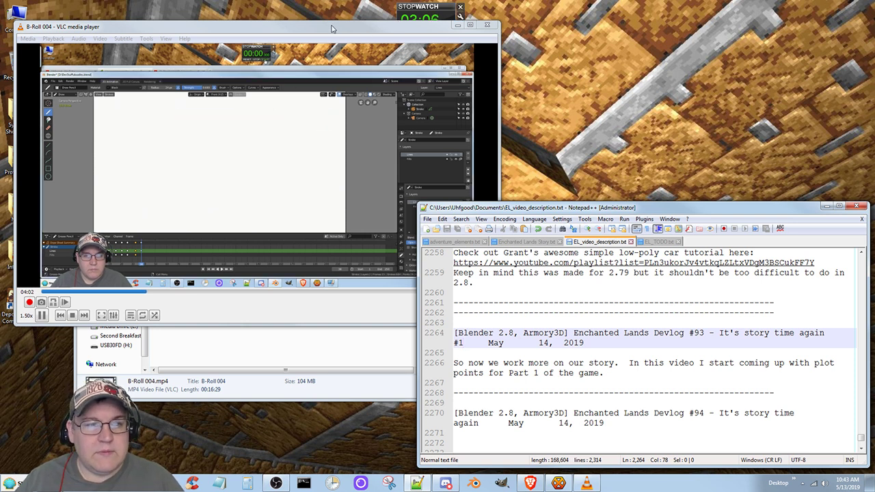
left_click_drag(331, 28, 335, 49)
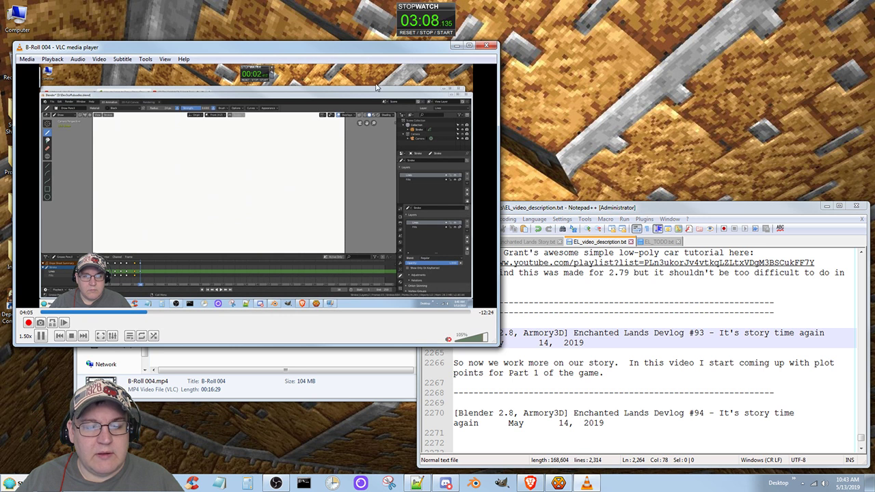
- Open Enchanted Lands Story.txt and add a full-width dashed separator line after a blank line at the end of the document
left_click(630, 211)
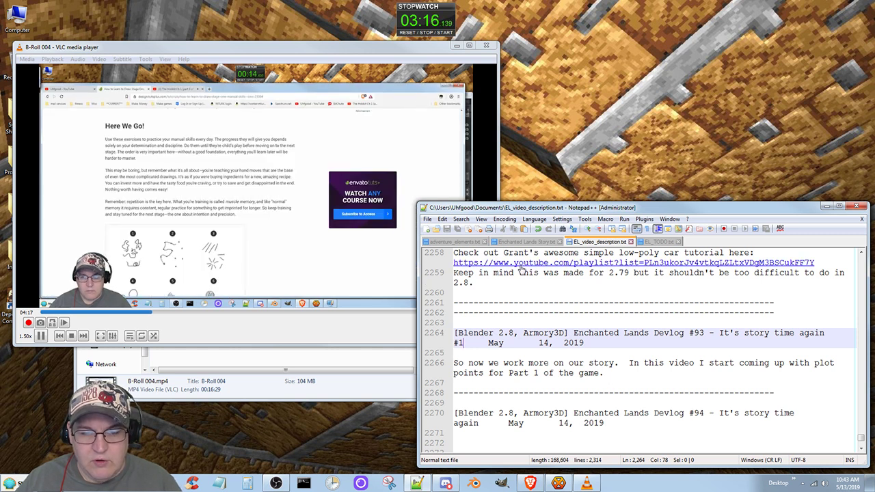
left_click(507, 242)
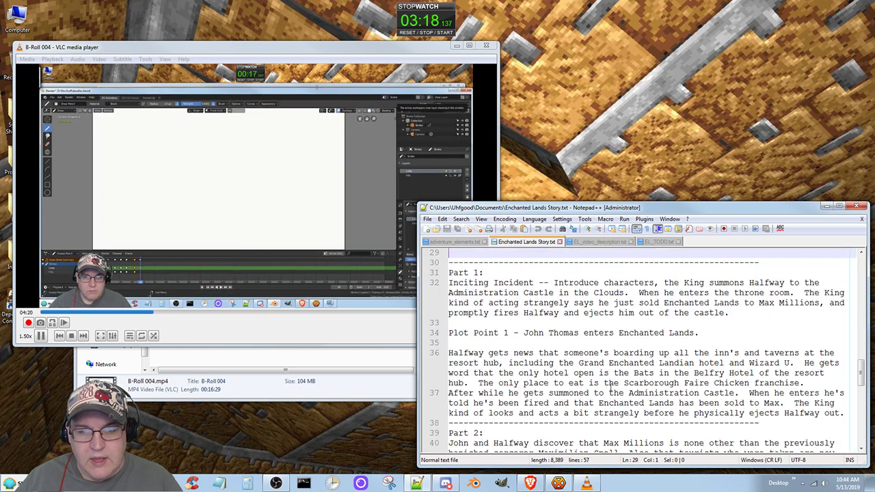
scroll(576, 393, "down", 6)
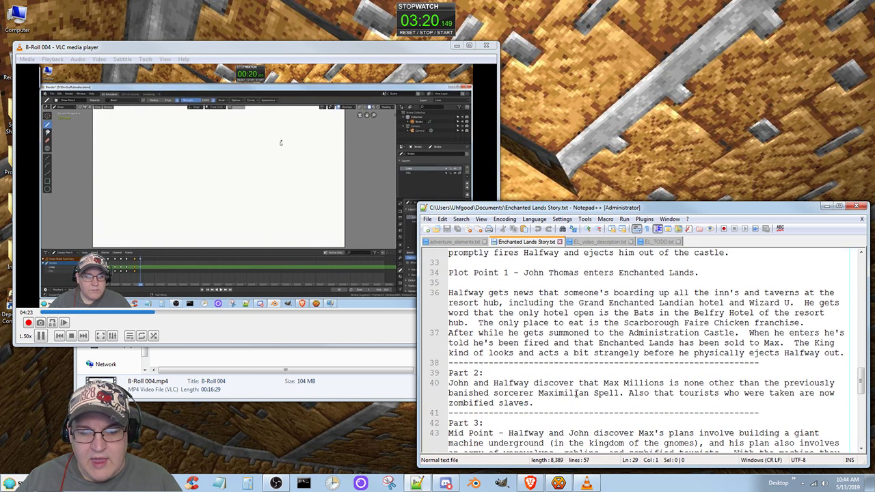
scroll(577, 394, "down", 3)
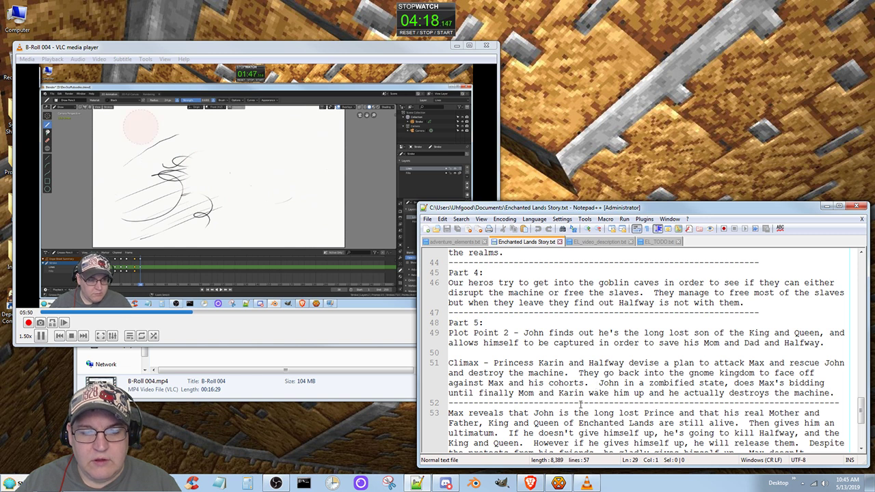
scroll(581, 403, "down", 4)
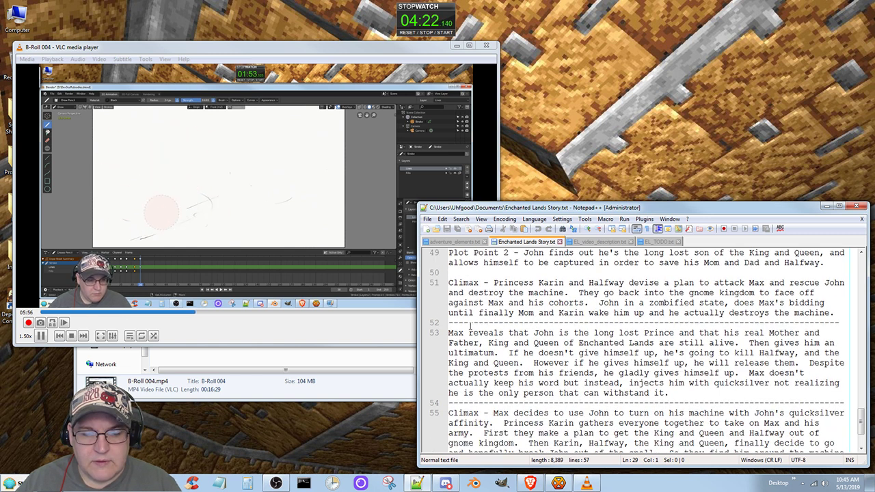
scroll(475, 393, "down", 3)
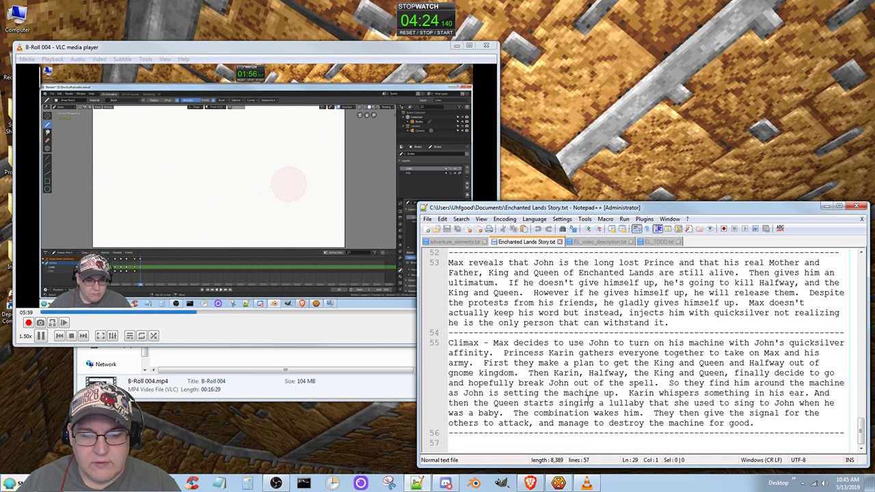
left_click(487, 442)
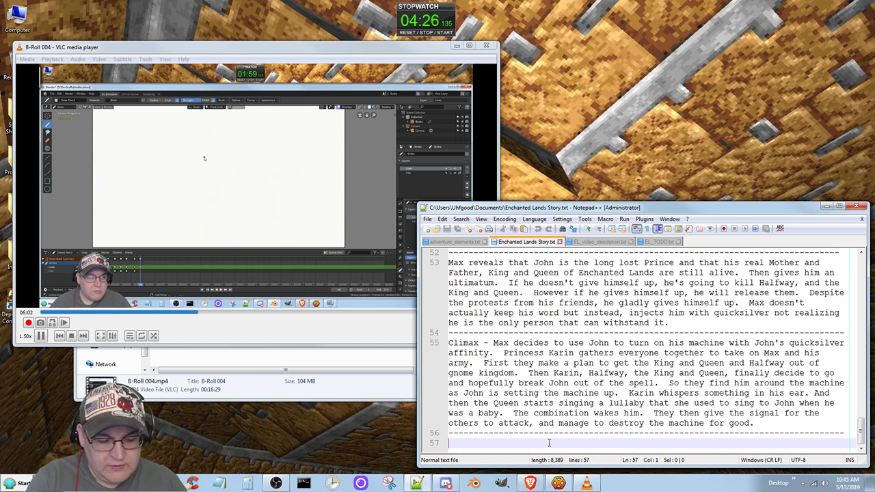
key("Return")
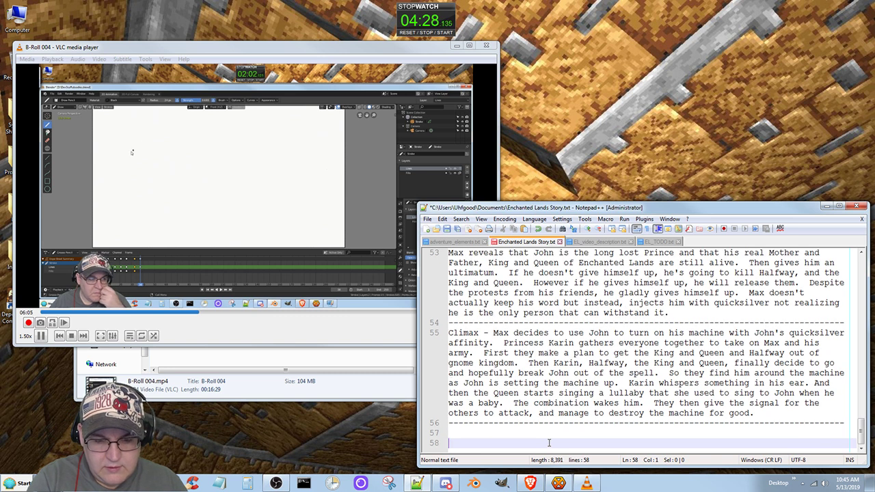
type("-----------------------")
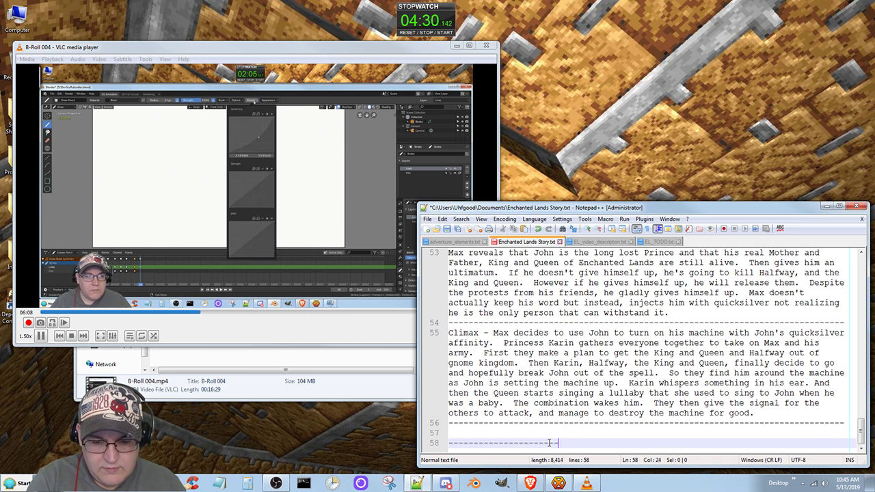
type("--------------------------------------------------------------------------------------")
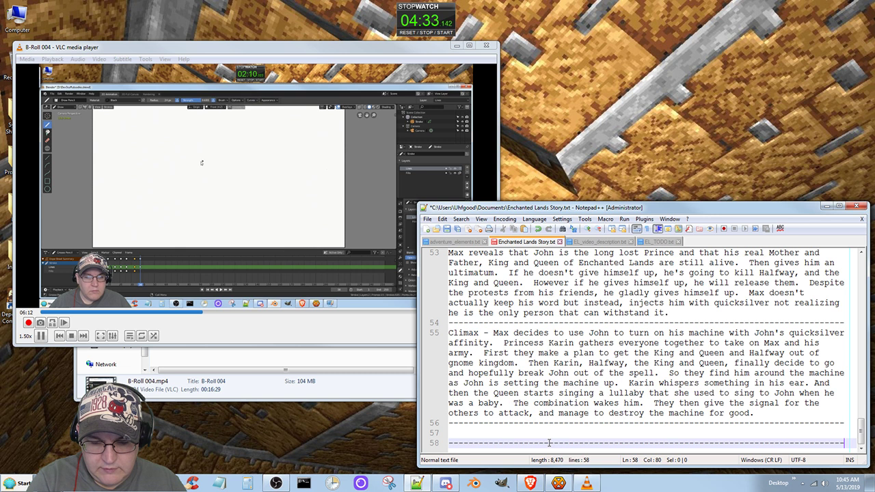
key("Return")
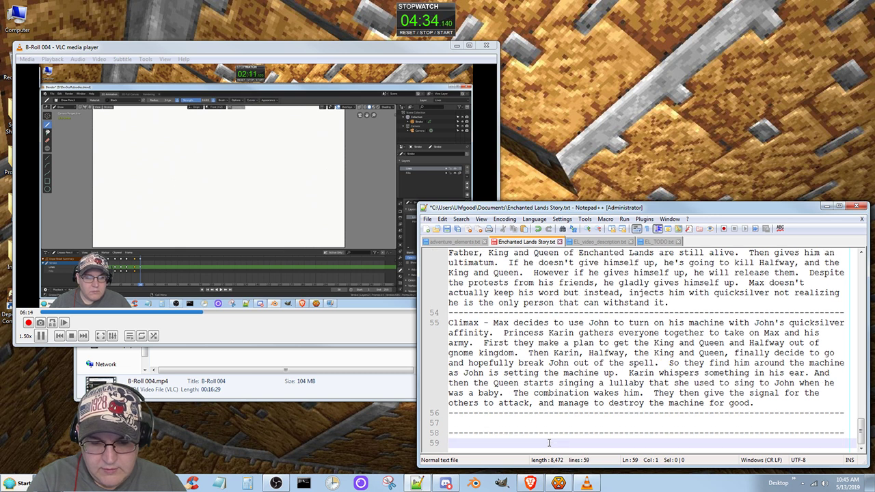
- Add the heading "Plot points for each part of the story." below the new separator, followed by a blank line
type("Plot poi")
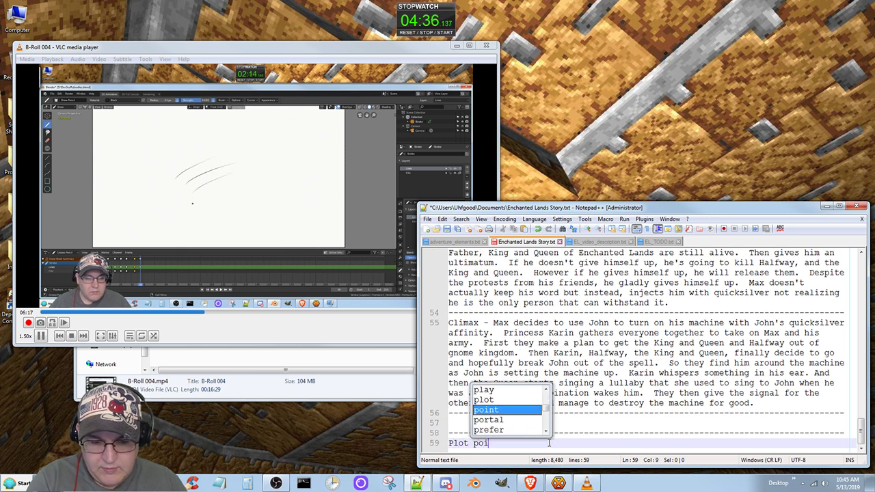
type("nts for each")
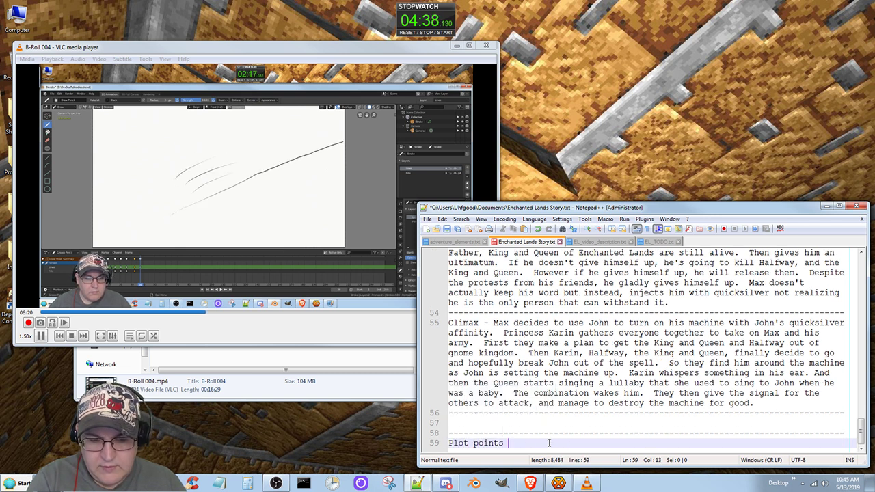
type(" part o")
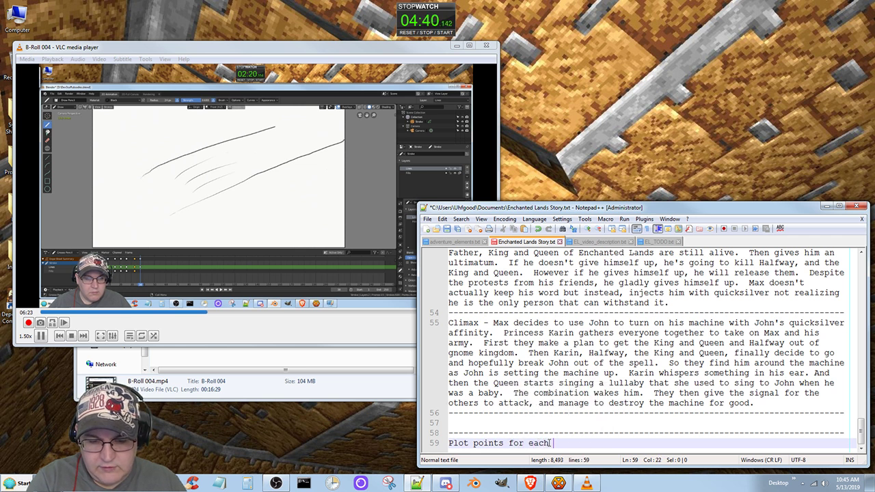
type("f the story.")
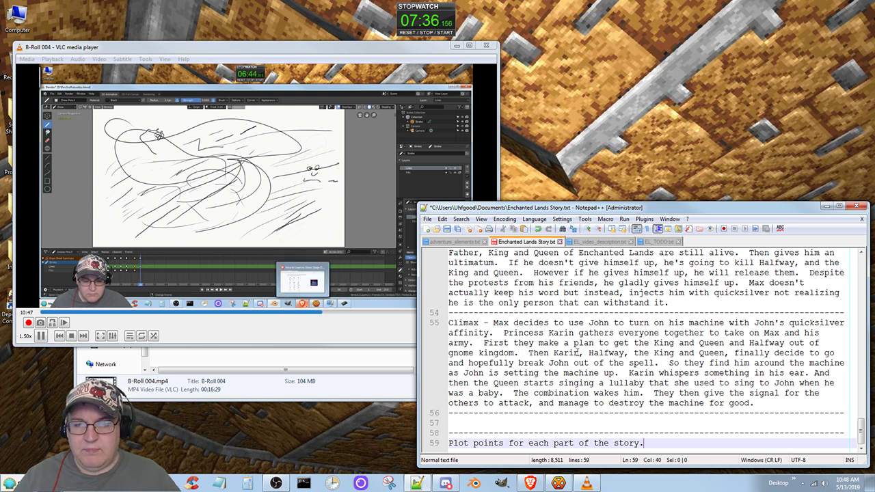
left_click_drag(651, 209, 654, 213)
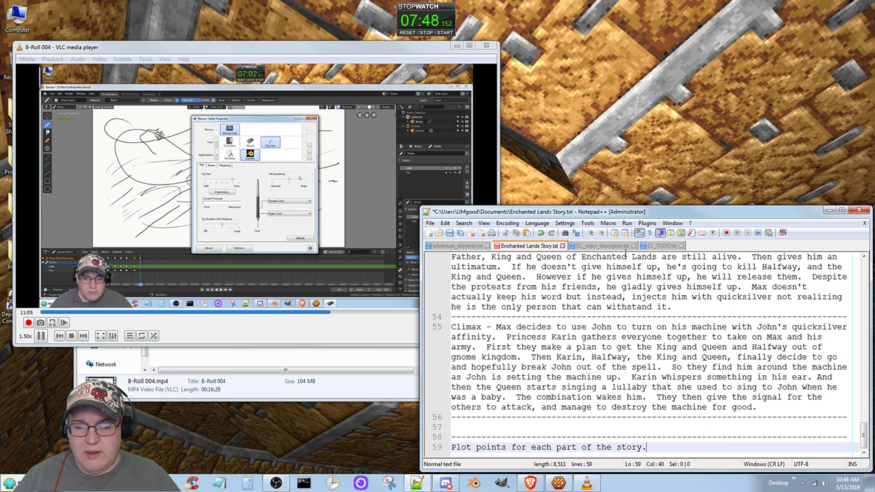
key("Return")
key("Return")
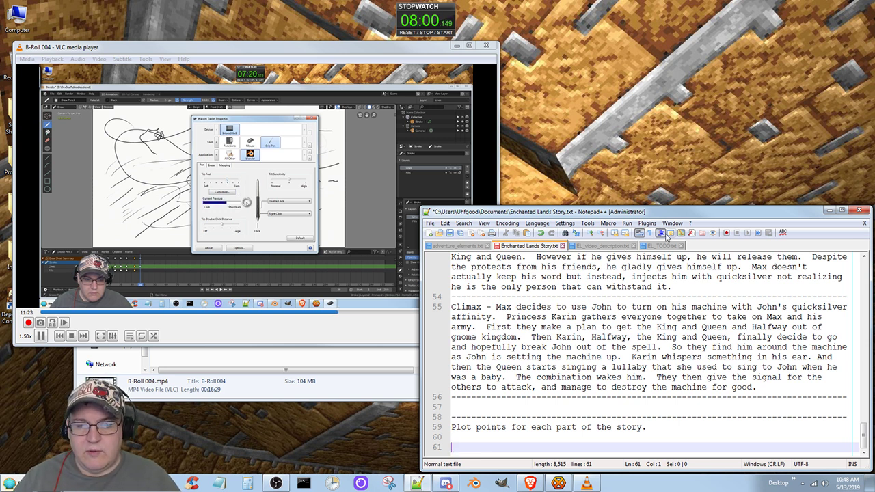
- Check EL_TODO.txt for the task of dividing each part of the game into plot points
left_click(661, 245)
scroll(618, 306, "up", 2)
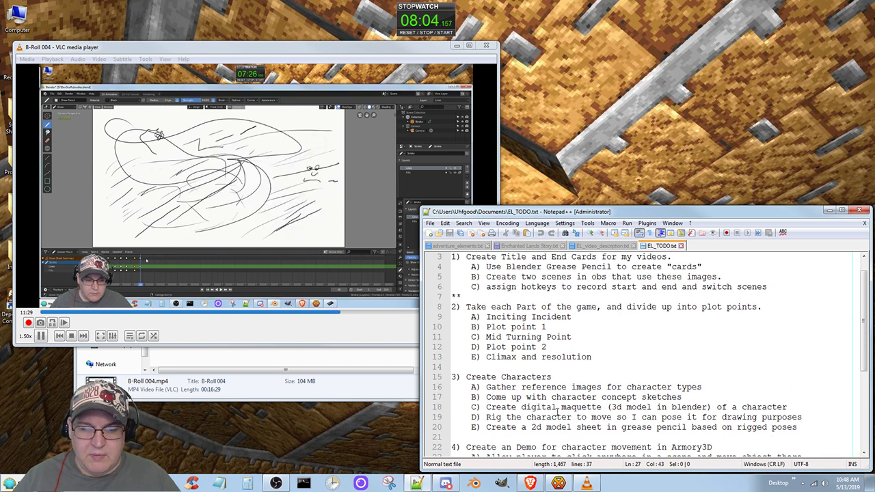
scroll(550, 396, "down", 3)
scroll(531, 445, "up", 3)
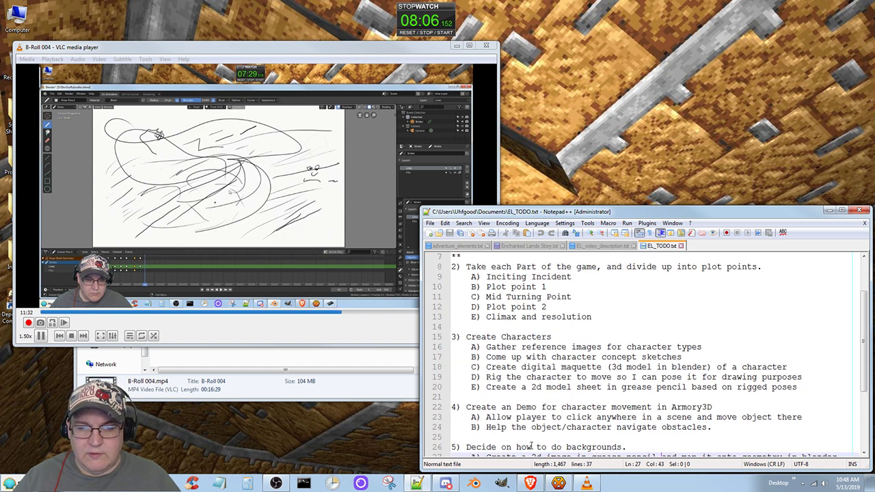
- Return to Enchanted Lands Story.txt and review the outline from the climax back up to Part 1
left_click(530, 247)
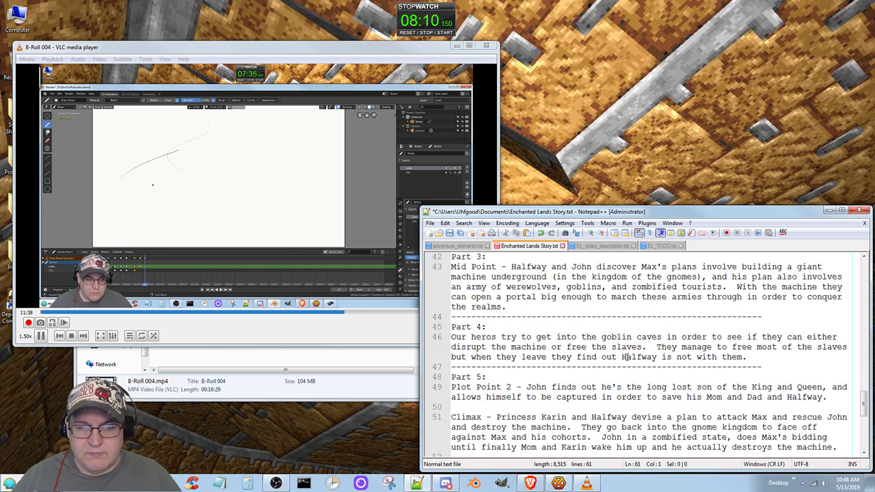
scroll(618, 368, "down", 2)
scroll(617, 368, "down", 6)
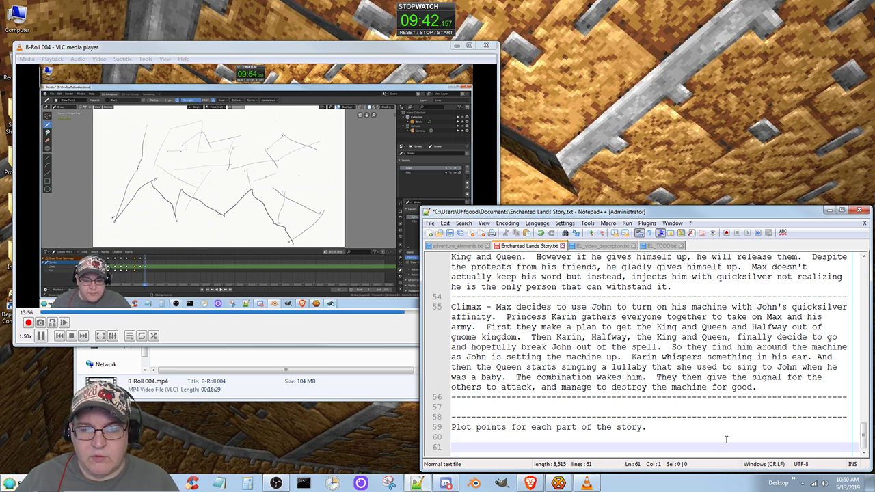
scroll(710, 387, "up", 1)
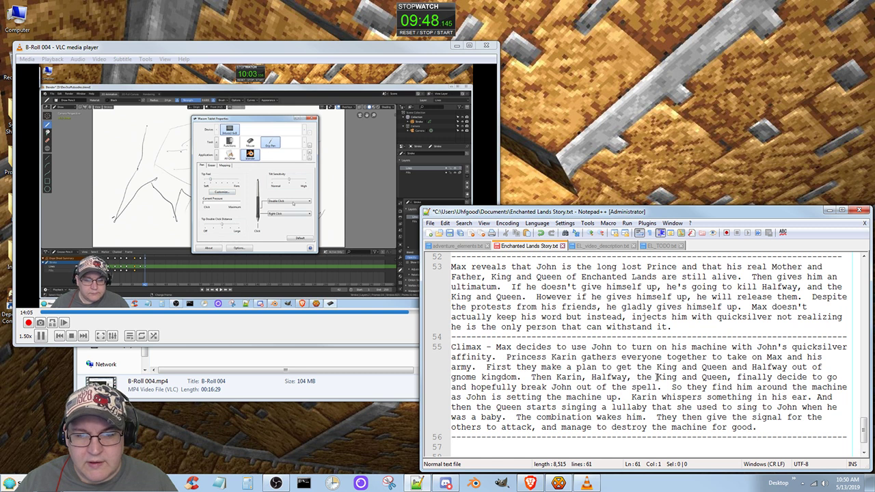
scroll(657, 376, "up", 1)
scroll(656, 376, "up", 1)
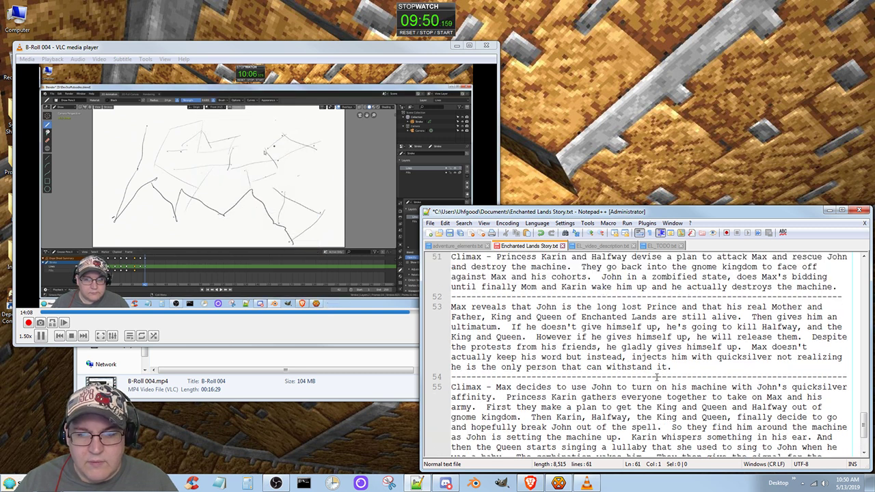
scroll(656, 377, "up", 4)
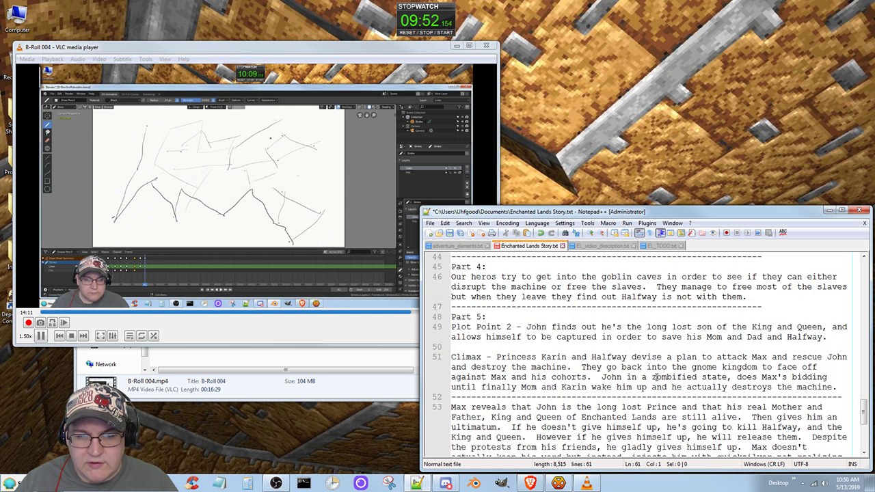
scroll(655, 377, "up", 7)
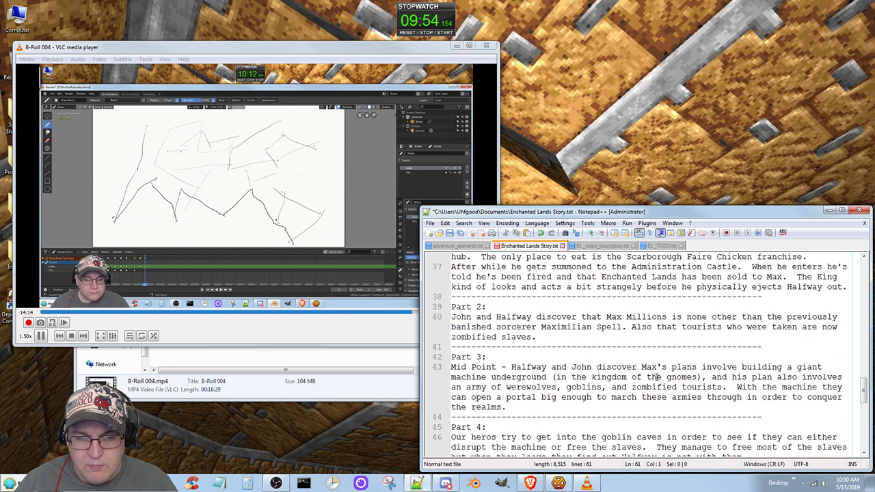
scroll(656, 375, "up", 3)
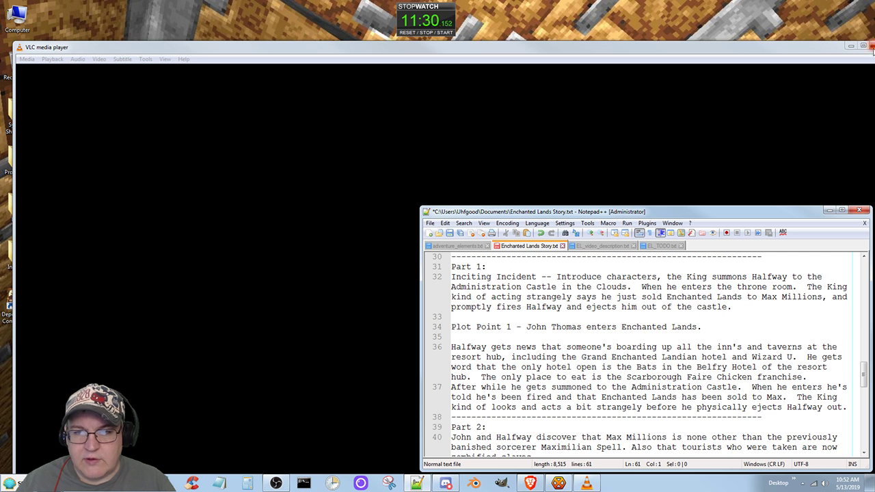
- Close the VLC player window and reread the Part 1 events in the story outline
left_click(866, 46)
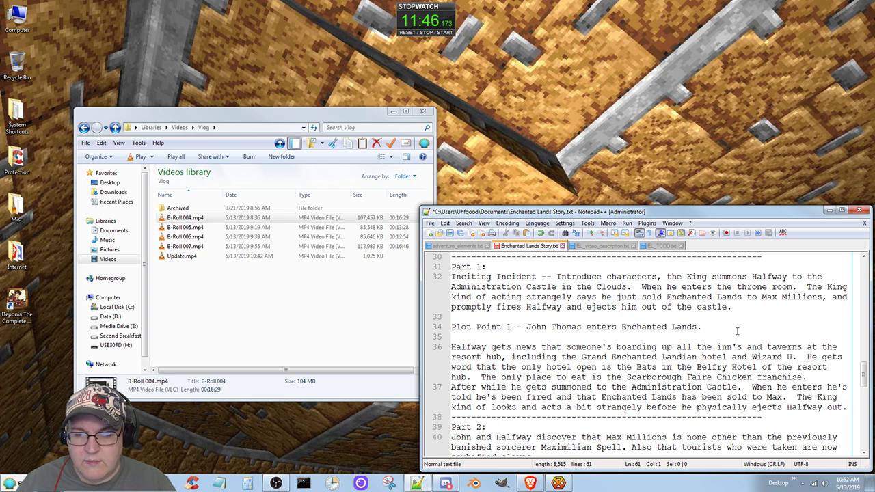
scroll(737, 332, "down", 1)
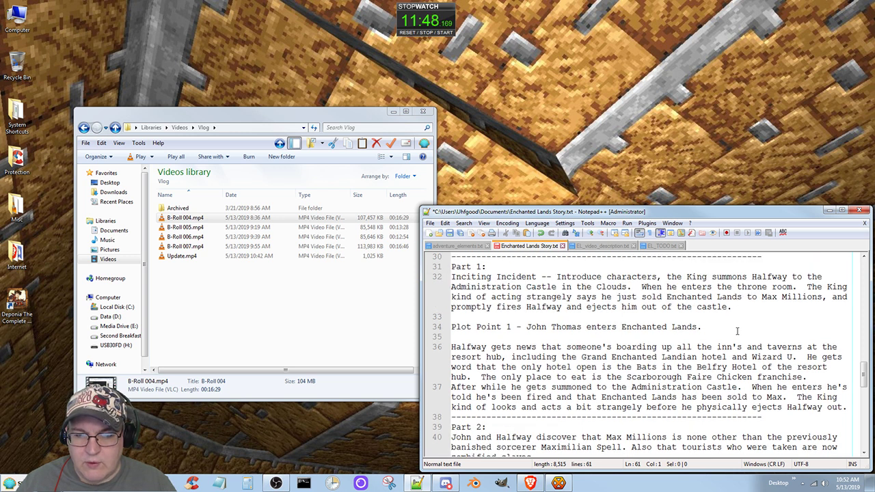
scroll(736, 330, "up", 1)
scroll(736, 331, "down", 1)
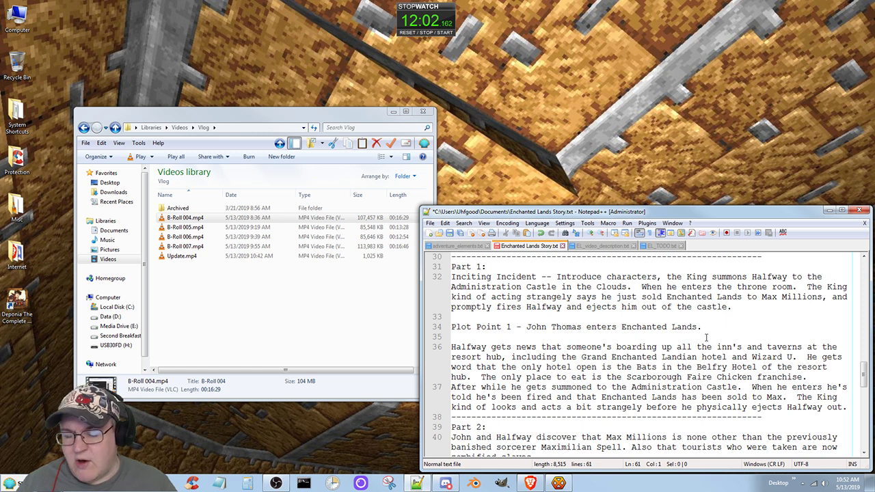
scroll(708, 335, "down", 1)
scroll(709, 331, "up", 1)
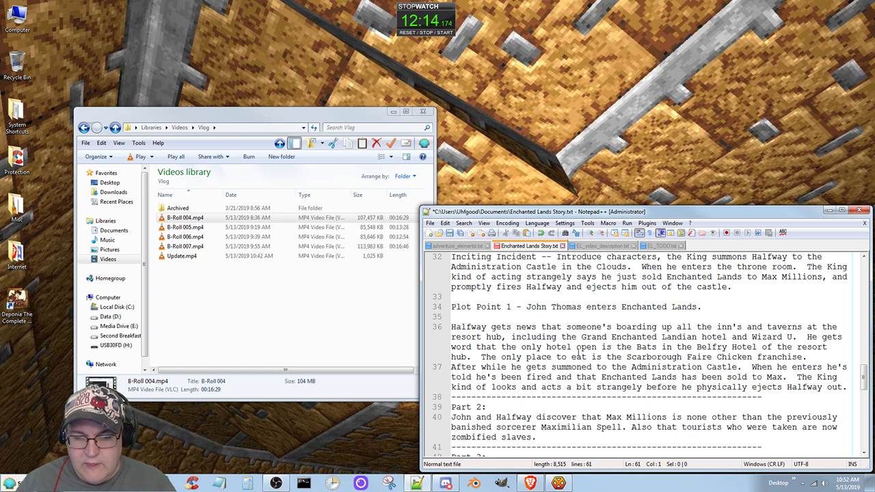
scroll(579, 352, "down", 1)
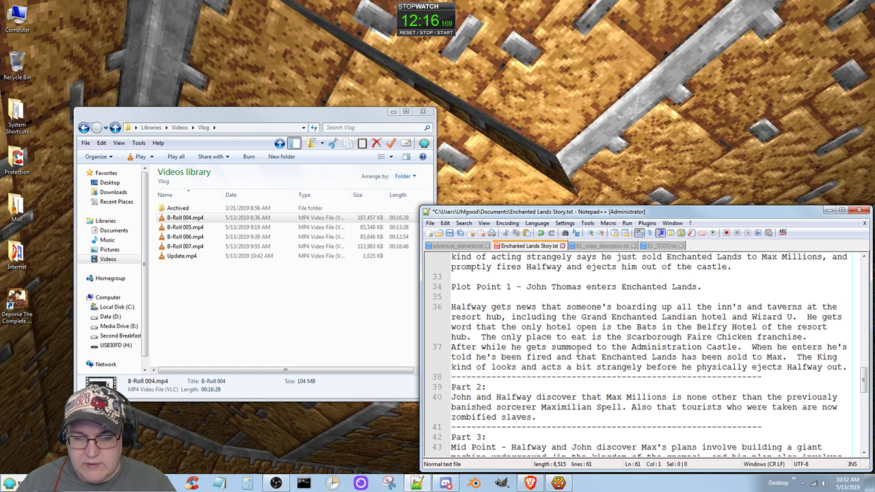
scroll(579, 352, "up", 1)
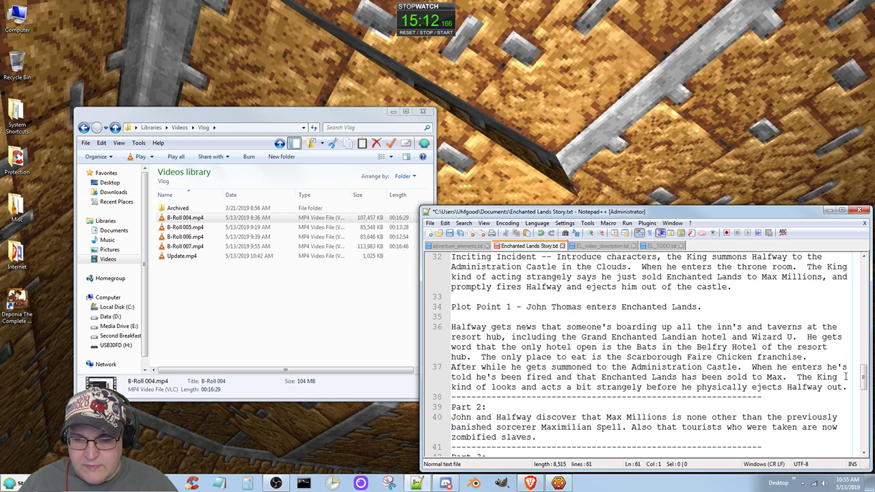
- Insert a blank line between the Scarborough Faire Chicken paragraph and the "After while he gets summoned" paragraph in the Part 1 outline
left_click(821, 356)
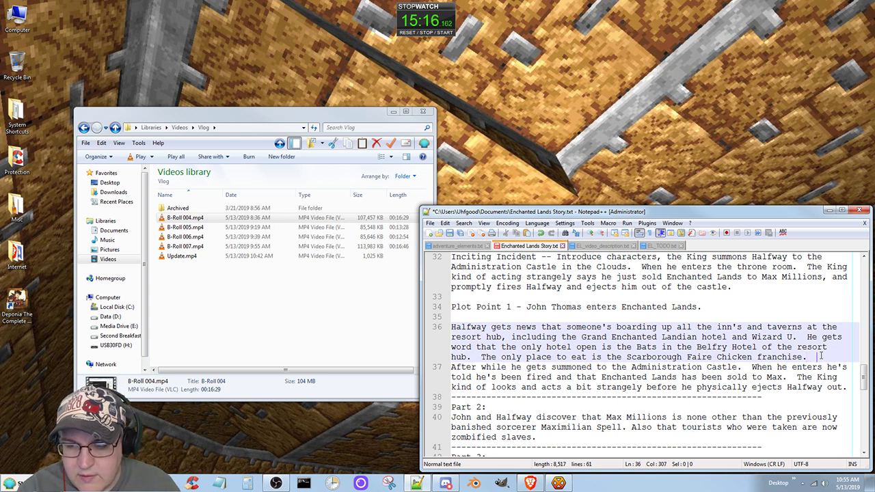
key("Return")
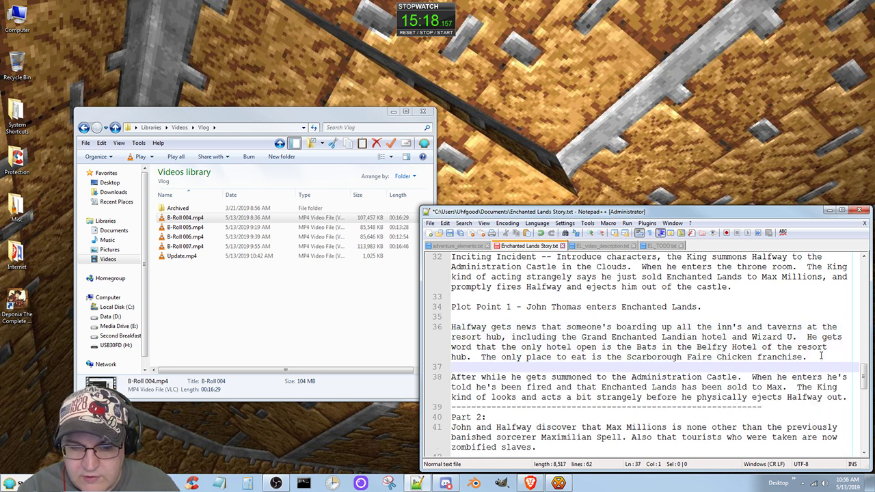
key("BackSpace")
key("Return")
key("Down")
key("Down")
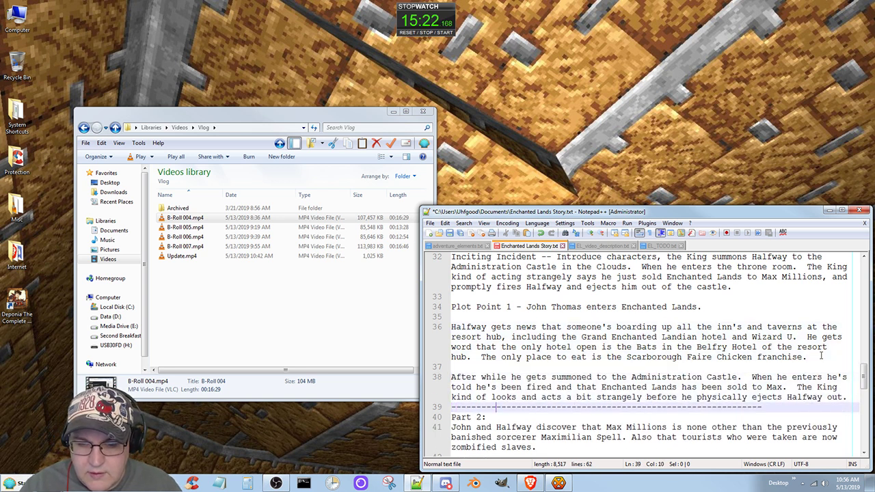
key("Left")
key("Left")
key("Right")
key("Right")
key("Right")
key("Right")
key("Right")
key("Right")
key("Right")
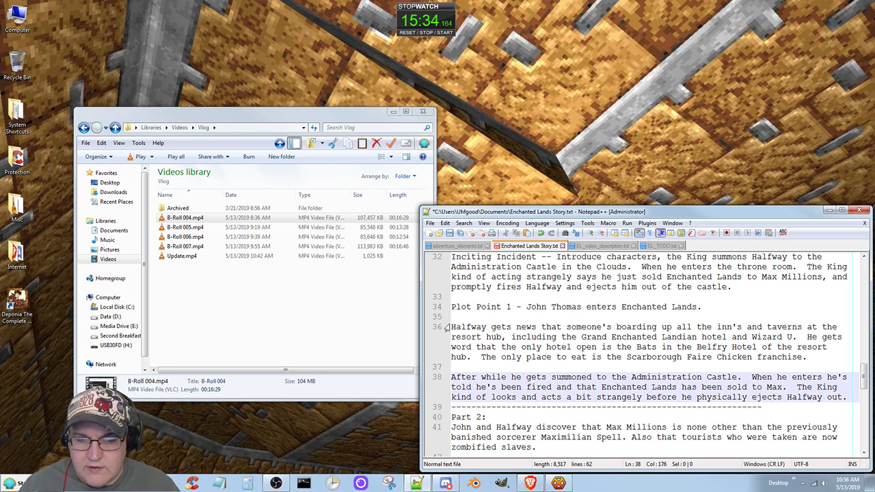
left_click(592, 357)
- Below the Part 1 outline, after a blank line, add "*Maybe John has to work at Scarborough Faire Chicken for some reason." and save the file
left_click(853, 397)
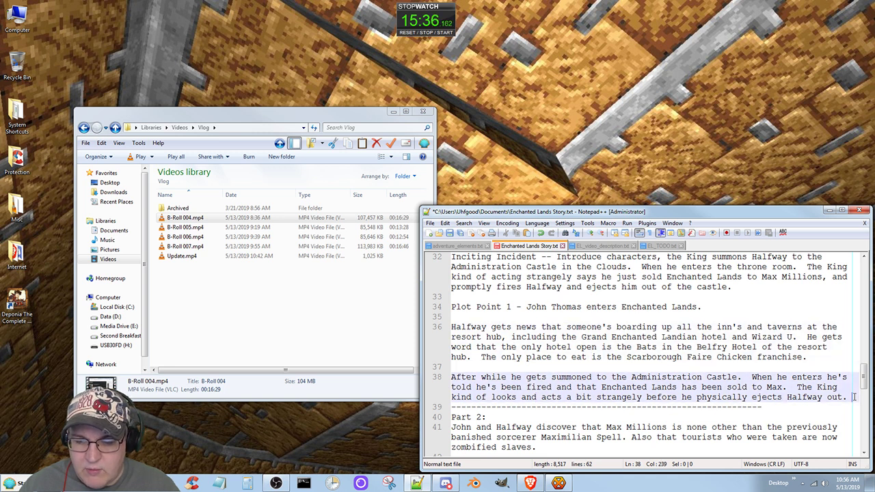
key("Return")
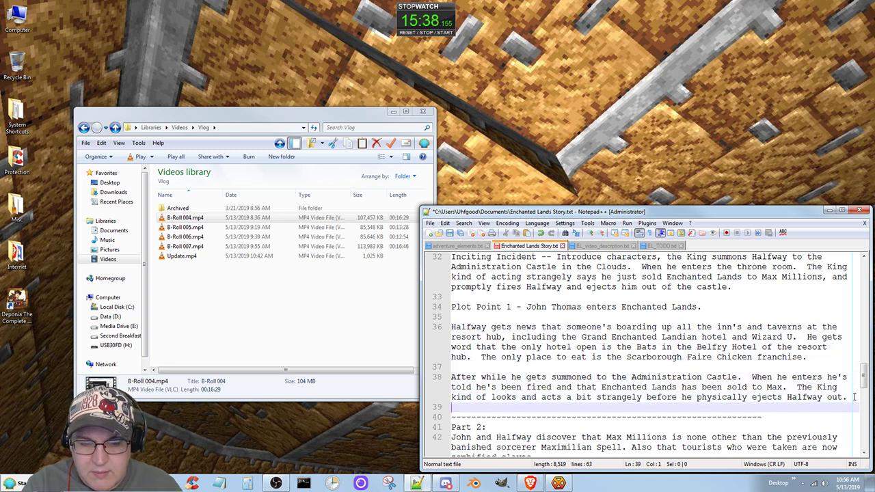
key("Return")
type("*")
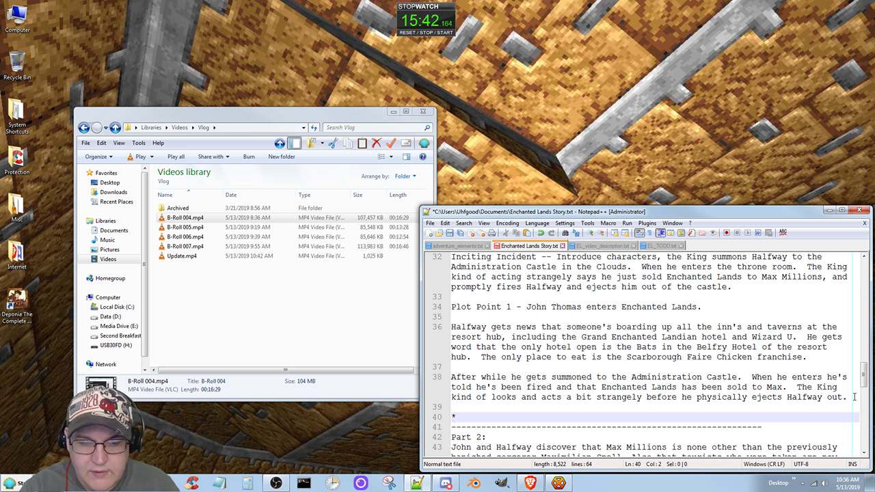
type("Maybe John ha")
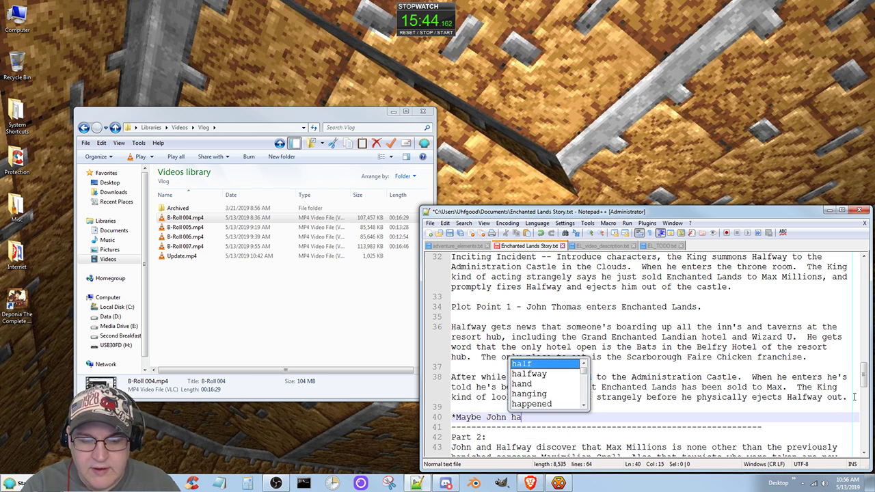
type("s to work")
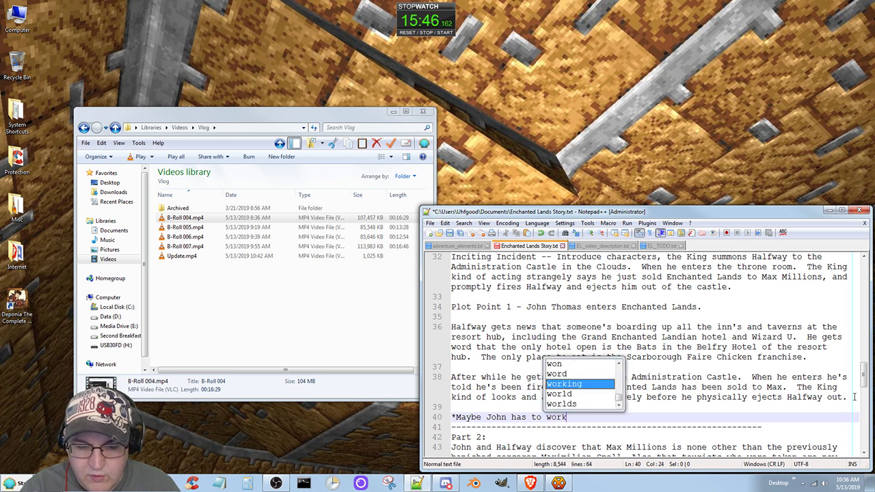
type(" at S")
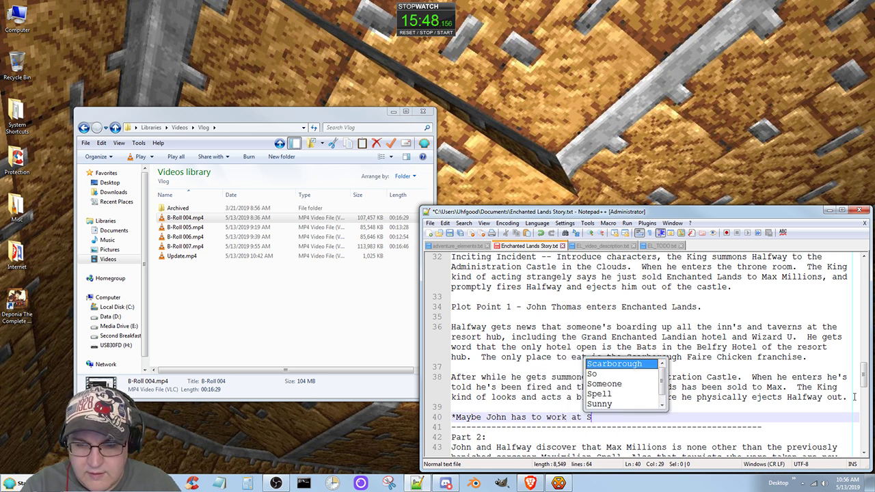
type("carbor")
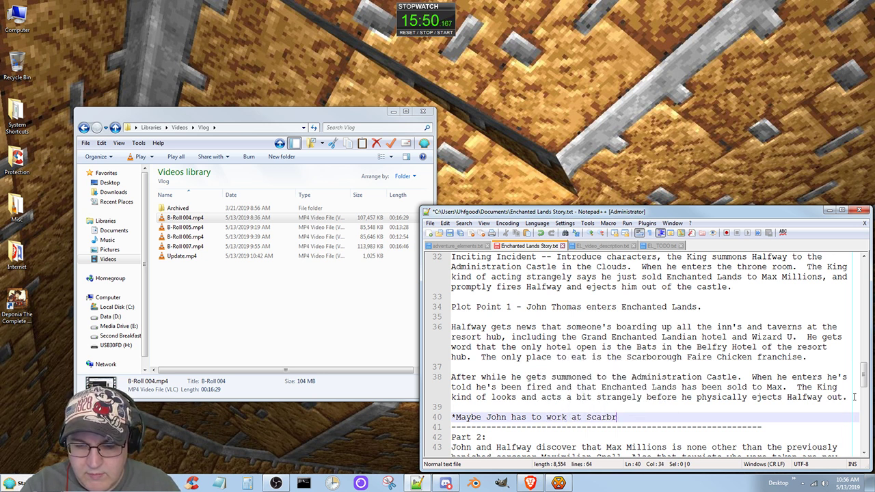
type("ough Fai")
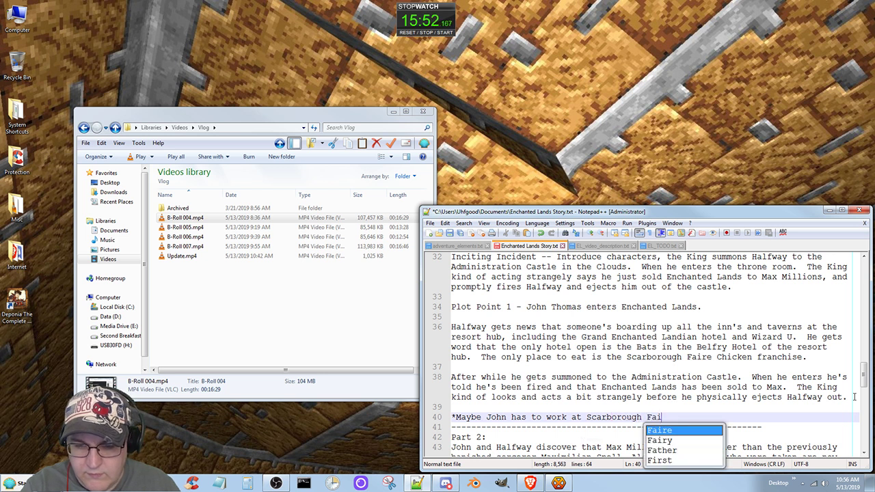
type("re Ch")
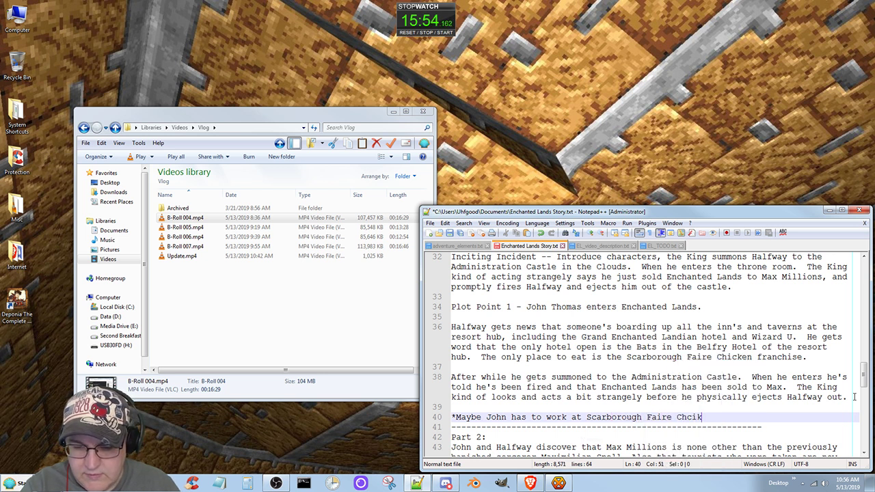
type("icken ")
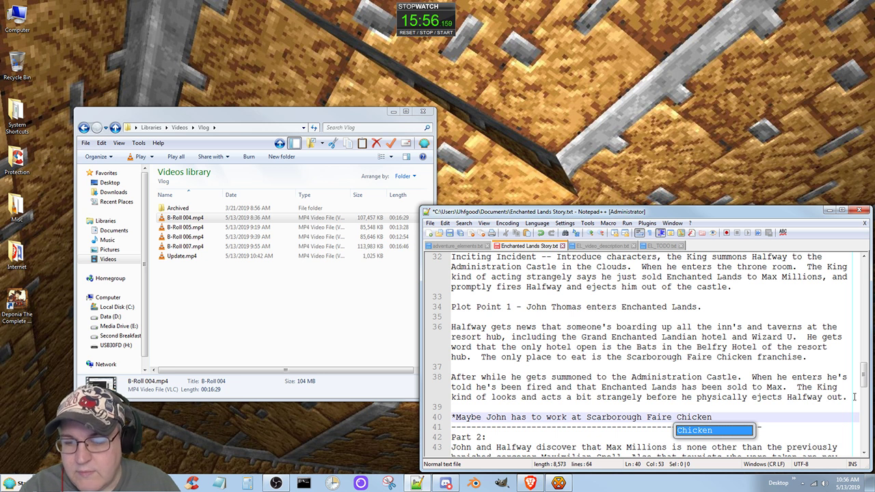
type("for some reason.")
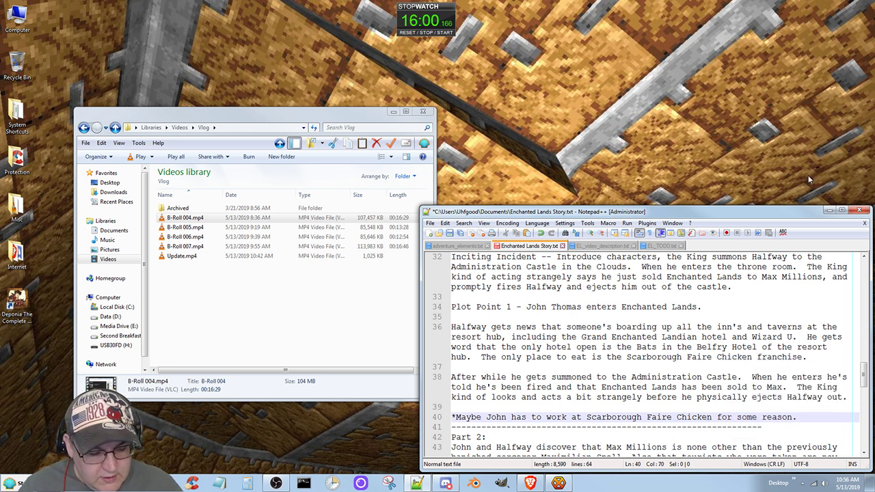
key("ctrl+s")
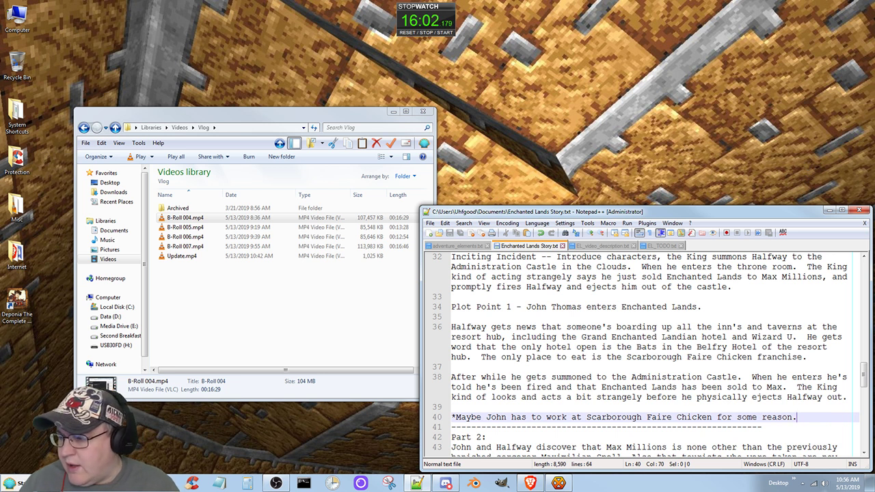
- Stop the desktop stopwatch and reset it to zero
left_click(427, 34)
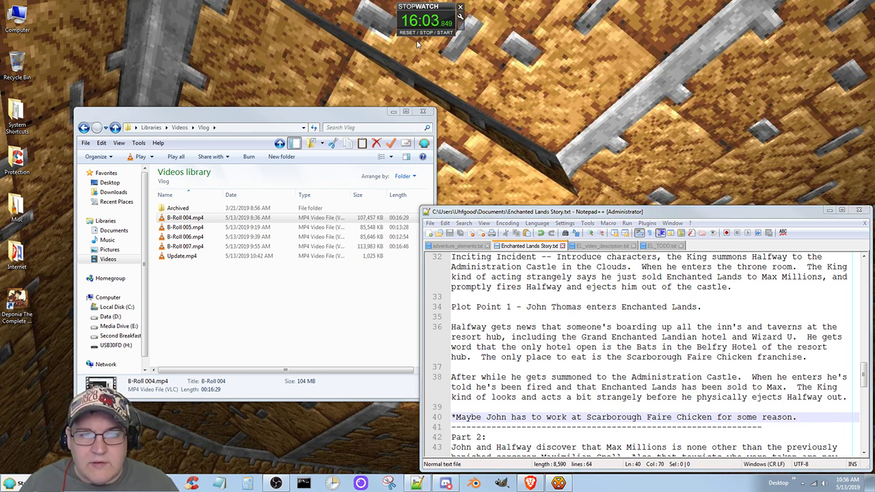
left_click(408, 33)
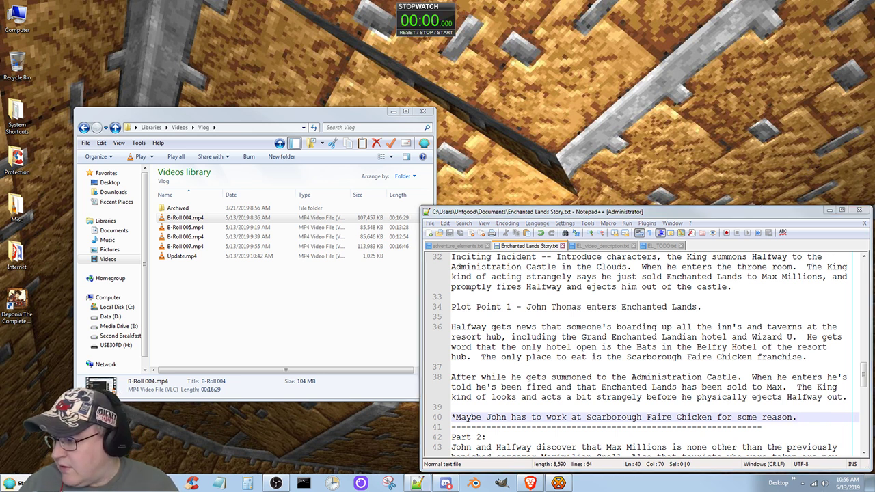